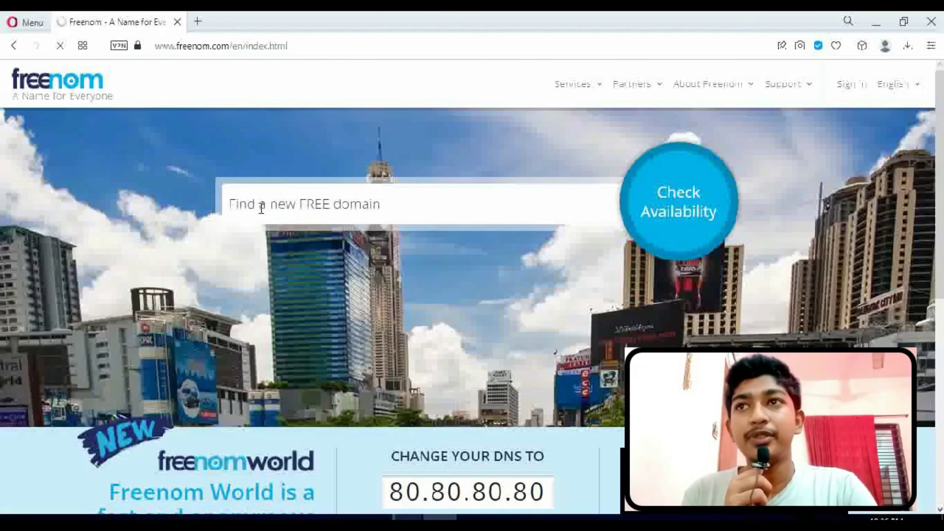
Check the availability of the domain name arefintutorial
{"action": "left_click", "coordinate": [353, 206]}
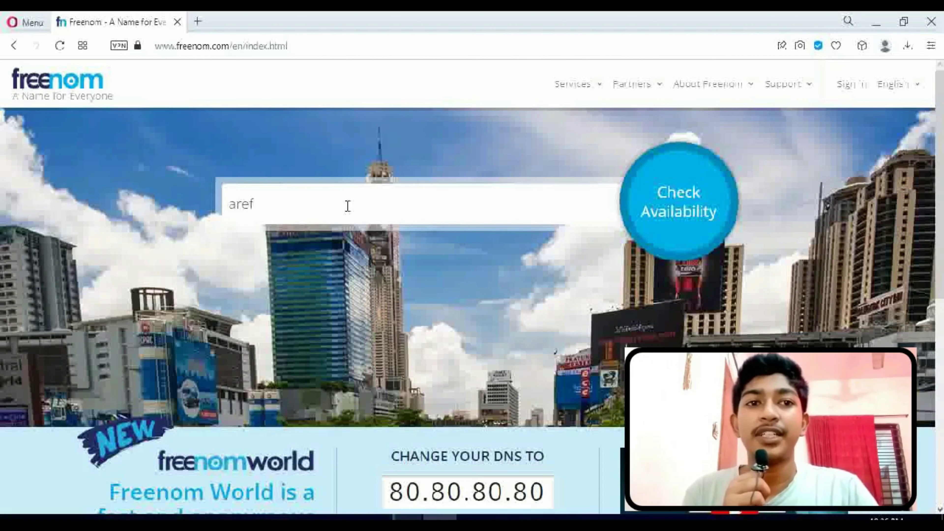
{"action": "type", "text": "arefintutor"}
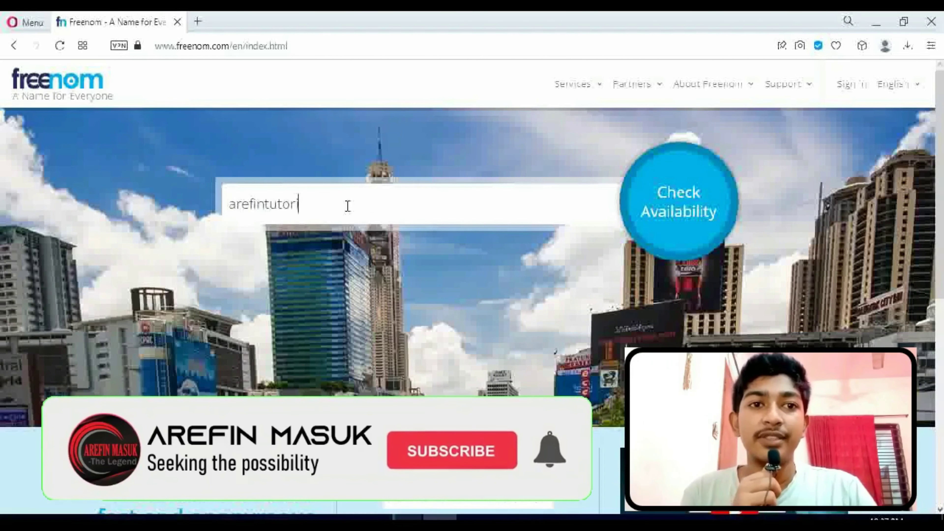
{"action": "type", "text": "ial"}
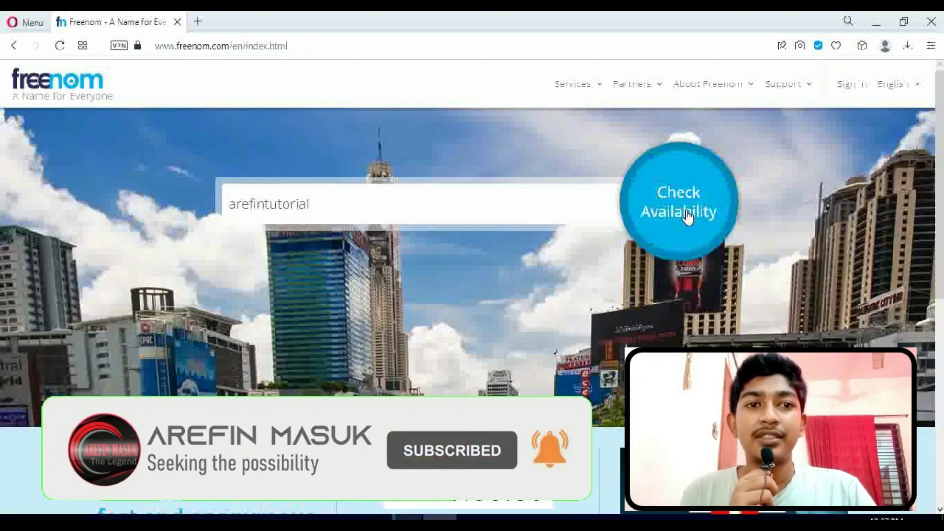
{"action": "left_click", "coordinate": [654, 212]}
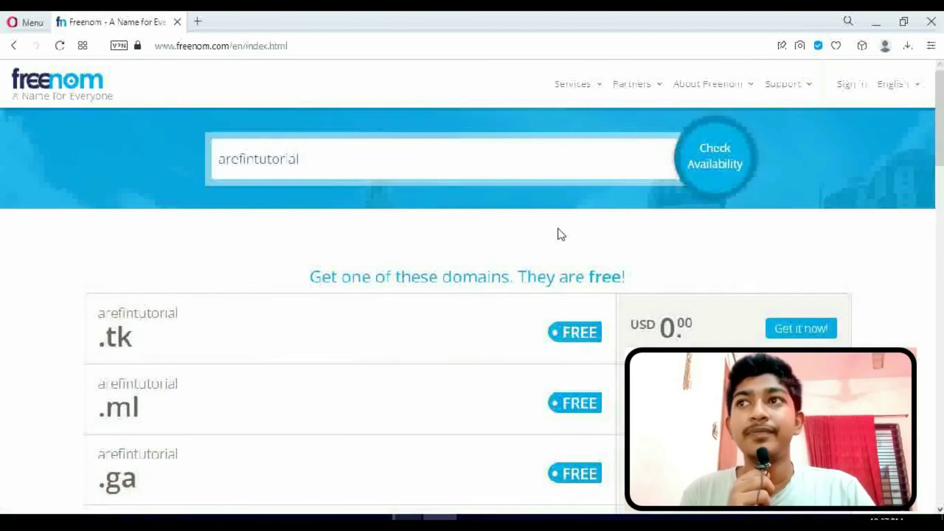
Try to get the free arefintutorial domains ending in .tk and .ml from the results list
{"action": "scroll", "coordinate": [547, 260], "scroll_direction": "down", "scroll_amount": 3}
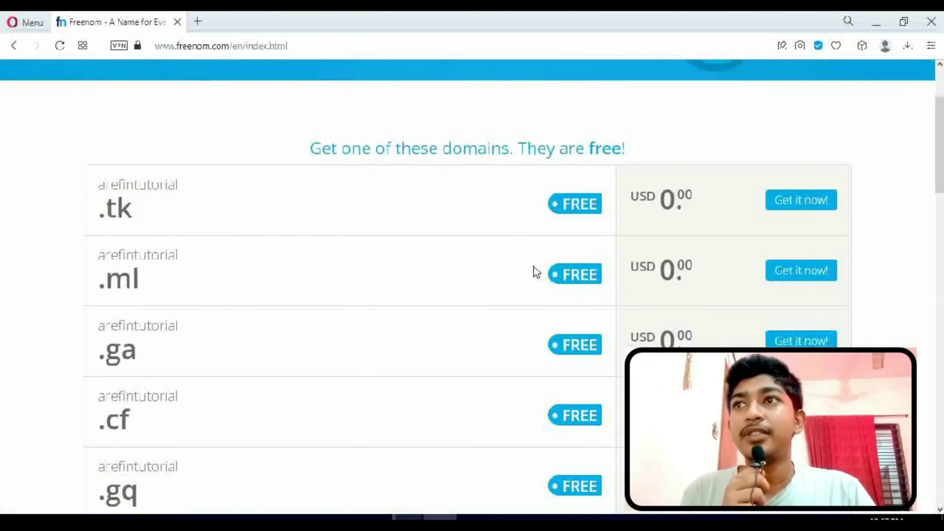
{"action": "scroll", "coordinate": [375, 256], "scroll_direction": "down", "scroll_amount": 2}
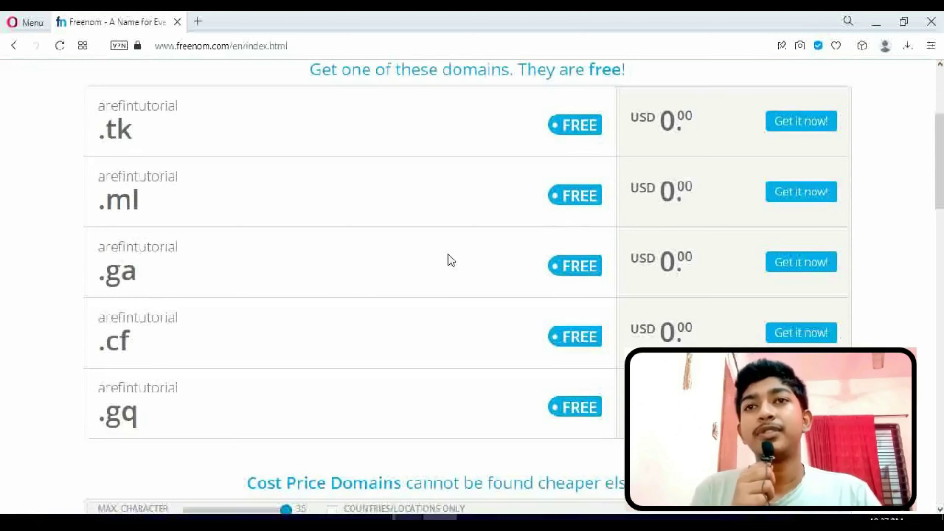
{"action": "scroll", "coordinate": [448, 261], "scroll_direction": "down", "scroll_amount": 2}
{"action": "scroll", "coordinate": [448, 261], "scroll_direction": "down", "scroll_amount": 1}
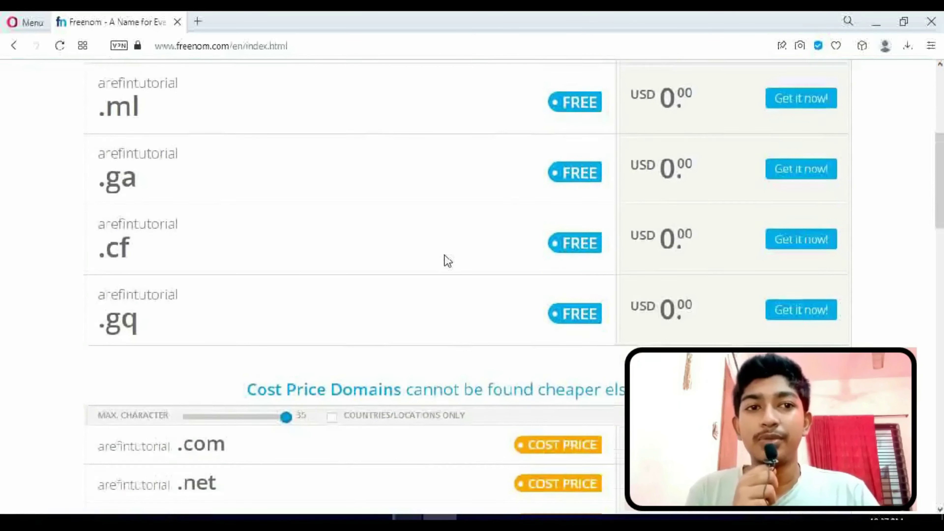
{"action": "scroll", "coordinate": [448, 262], "scroll_direction": "up", "scroll_amount": 3}
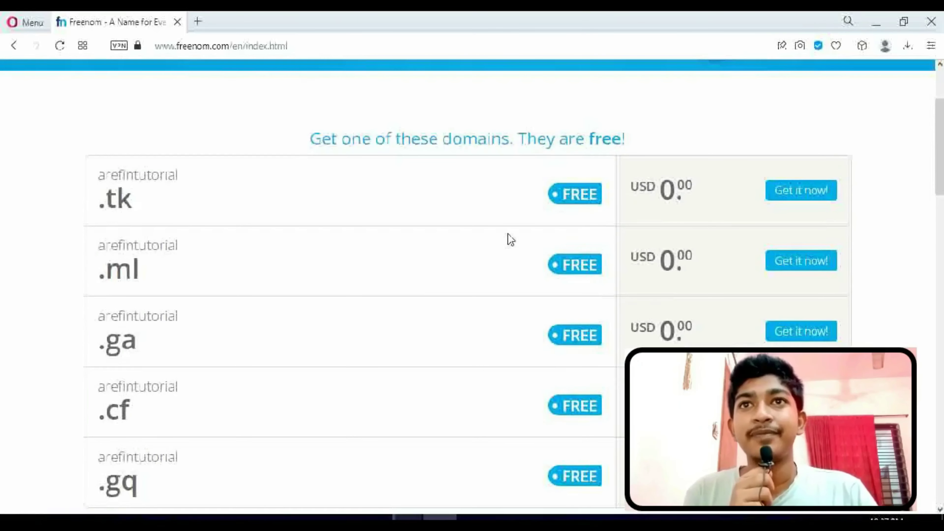
{"action": "left_click", "coordinate": [822, 195]}
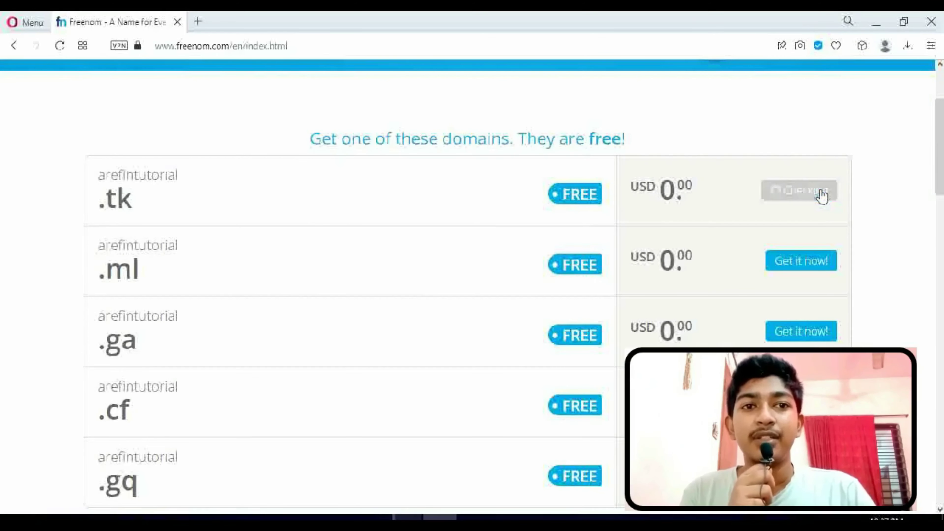
{"action": "left_click_drag", "start_coordinate": [768, 201], "coordinate": [836, 198]}
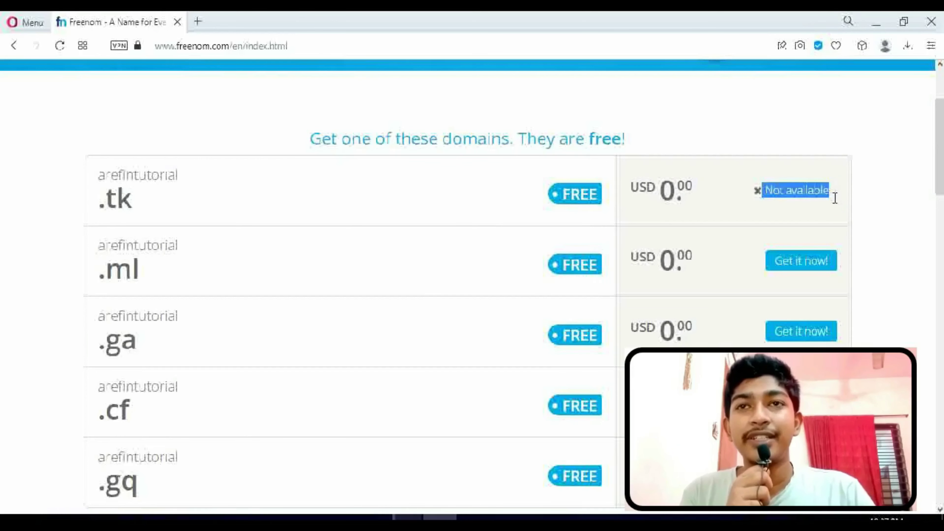
{"action": "left_click", "coordinate": [801, 265]}
{"action": "left_click_drag", "start_coordinate": [784, 265], "coordinate": [847, 266]}
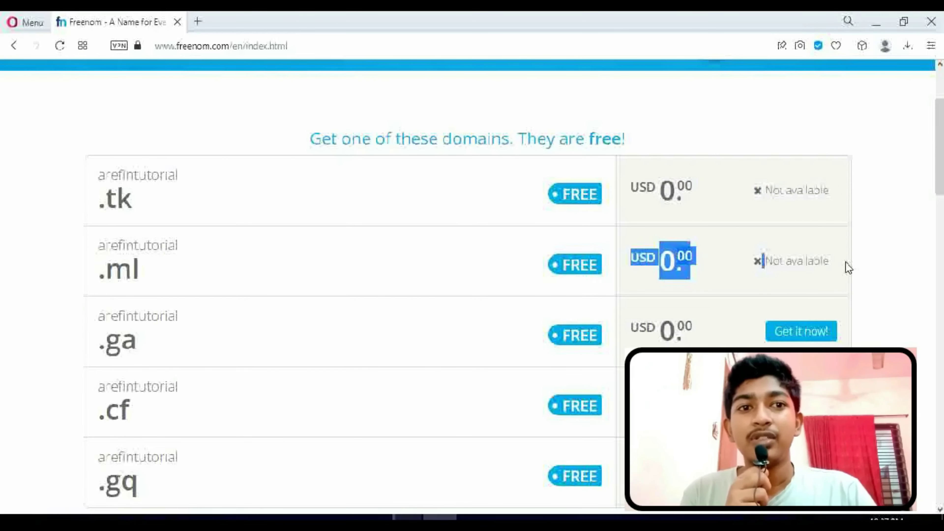
{"action": "left_click", "coordinate": [835, 280]}
Try to get the free arefintutorial domains ending in .ga, .cf and .gq from the results list
{"action": "scroll", "coordinate": [835, 279], "scroll_direction": "down", "scroll_amount": 3}
{"action": "left_click", "coordinate": [796, 196]}
{"action": "left_click", "coordinate": [796, 266]}
{"action": "left_click", "coordinate": [797, 334]}
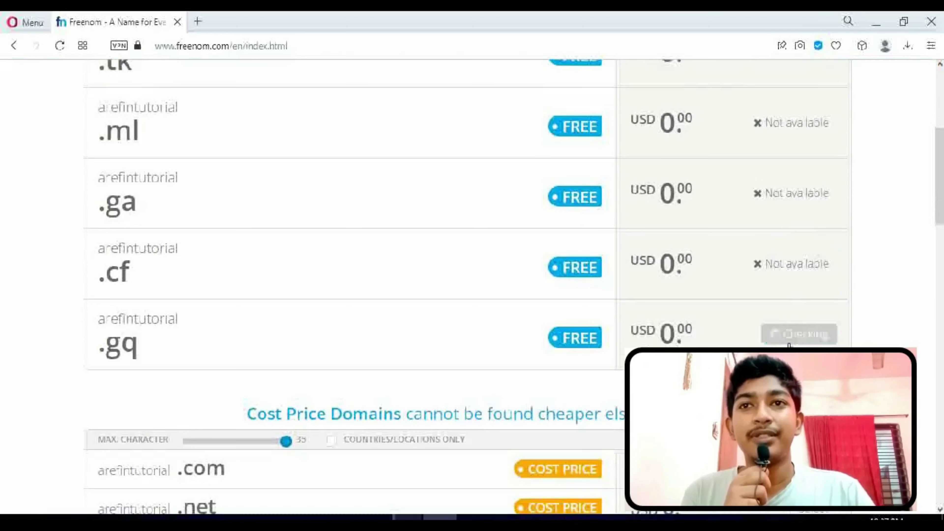
{"action": "scroll", "coordinate": [725, 316], "scroll_direction": "up", "scroll_amount": 3}
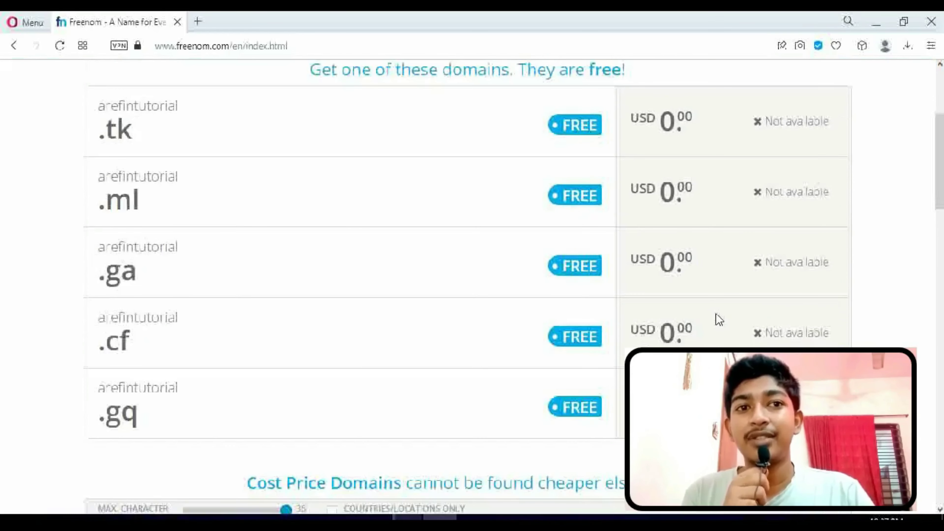
{"action": "scroll", "coordinate": [719, 320], "scroll_direction": "up", "scroll_amount": 4}
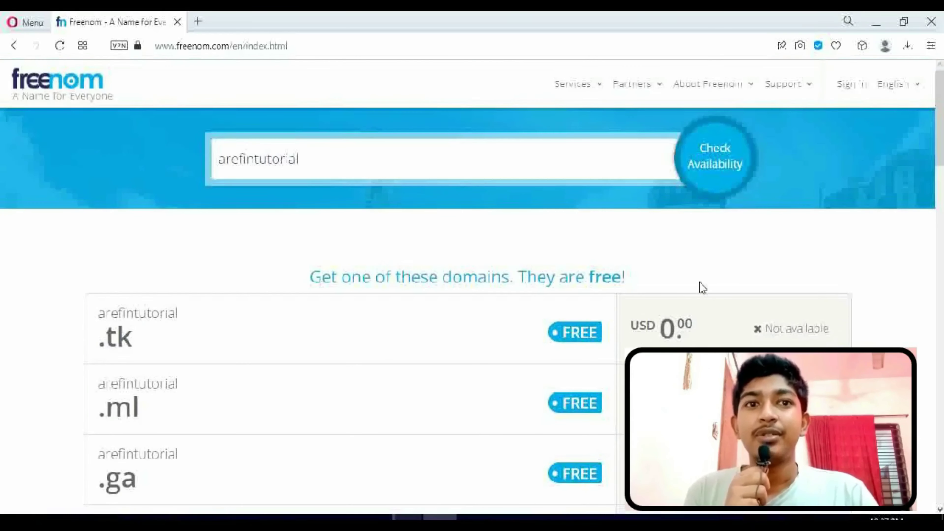
Reload the Freenom page and check the availability of arefintutorial again
{"action": "left_click", "coordinate": [60, 47]}
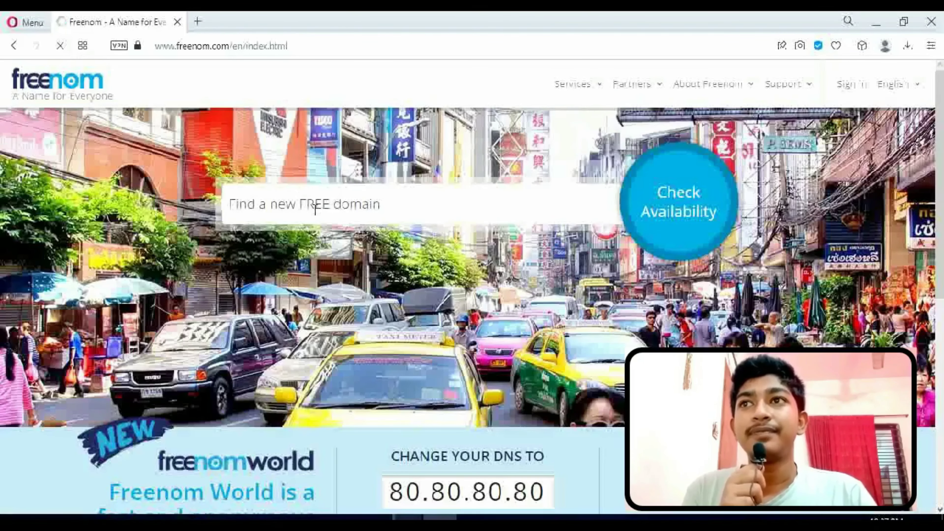
{"action": "left_click", "coordinate": [316, 207]}
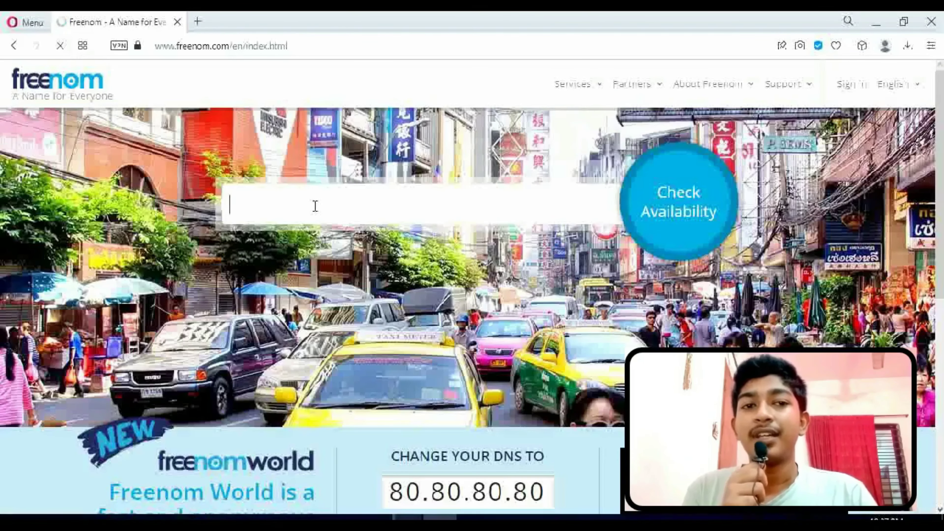
{"action": "type", "text": "arefintut"}
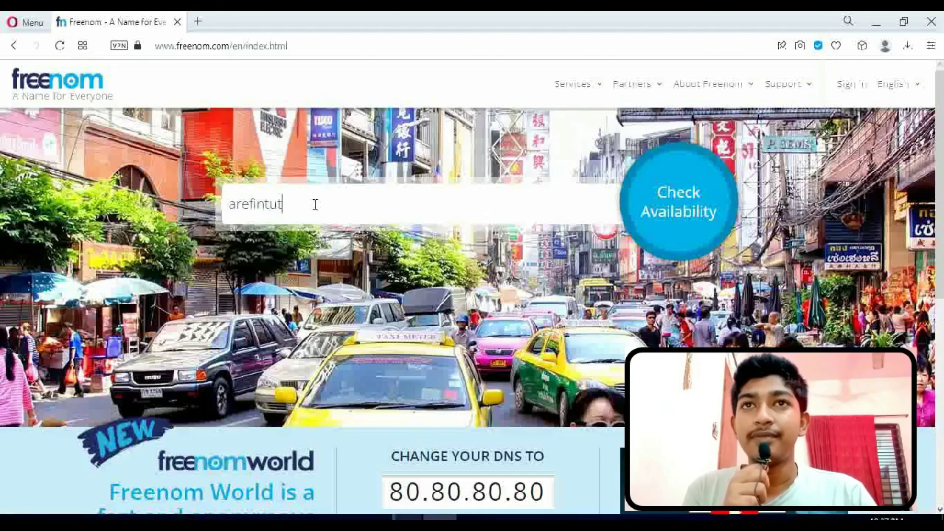
{"action": "type", "text": "orial"}
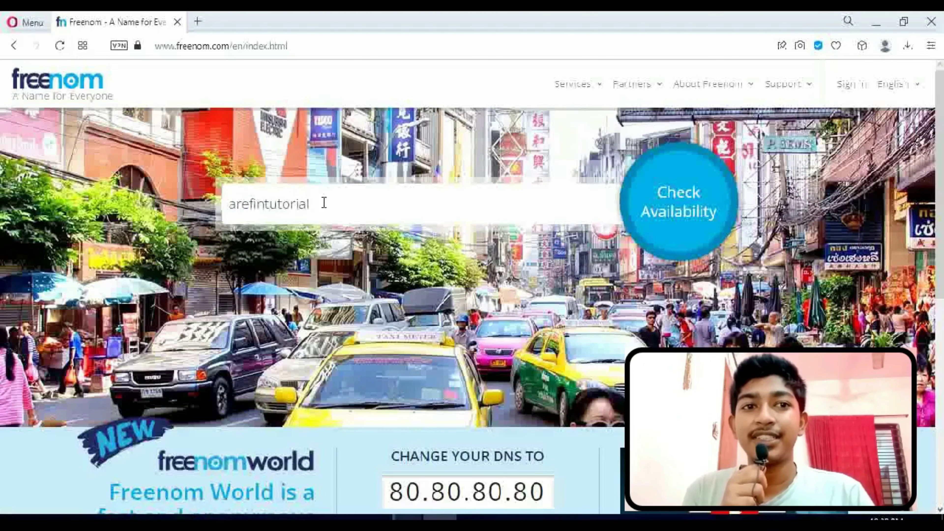
{"action": "left_click", "coordinate": [681, 208]}
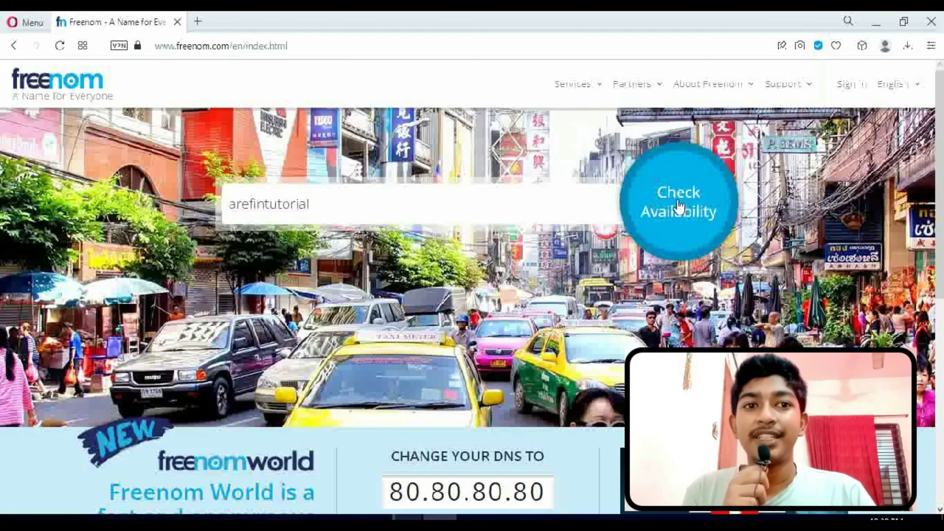
Search for the full domain name arefintutorial.tk, extension included, to add it to the cart
{"action": "scroll", "coordinate": [654, 239], "scroll_direction": "down", "scroll_amount": 5}
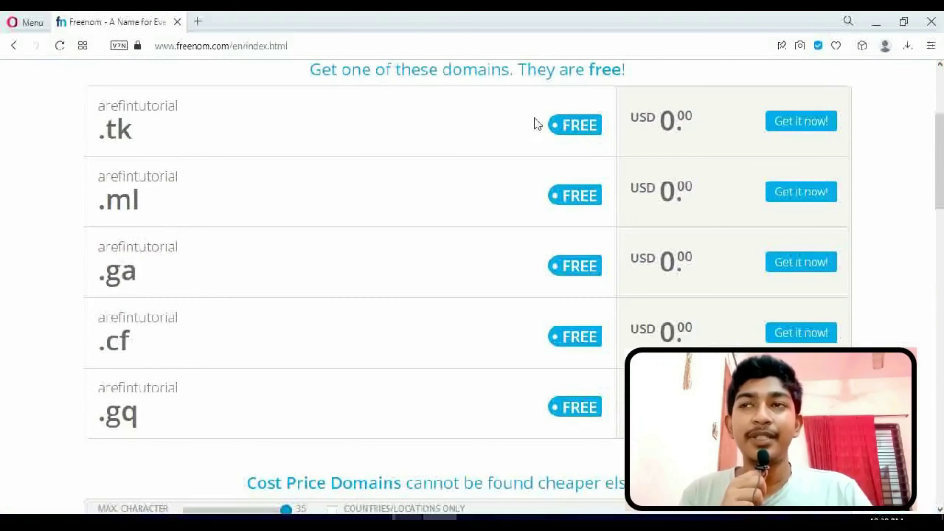
{"action": "scroll", "coordinate": [582, 125], "scroll_direction": "up", "scroll_amount": 5}
{"action": "left_click_drag", "start_coordinate": [450, 274], "coordinate": [461, 274]}
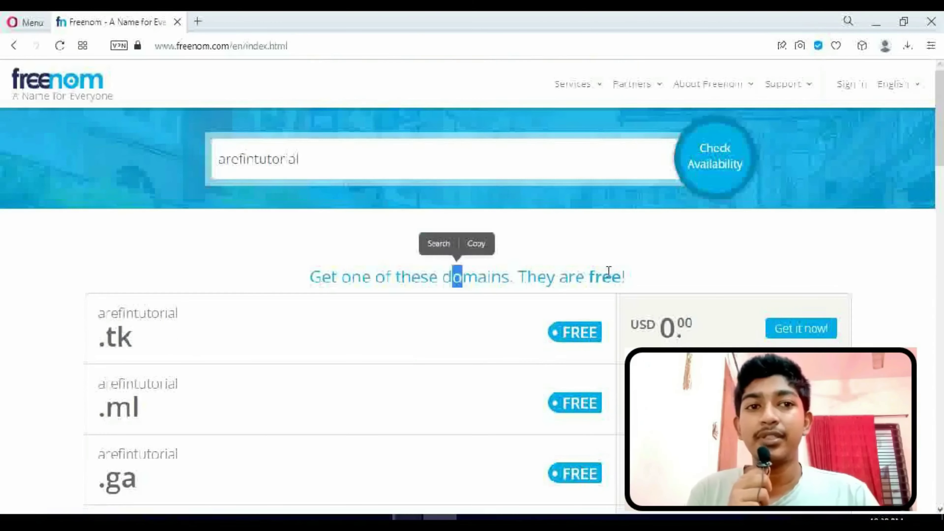
{"action": "left_click", "coordinate": [572, 332]}
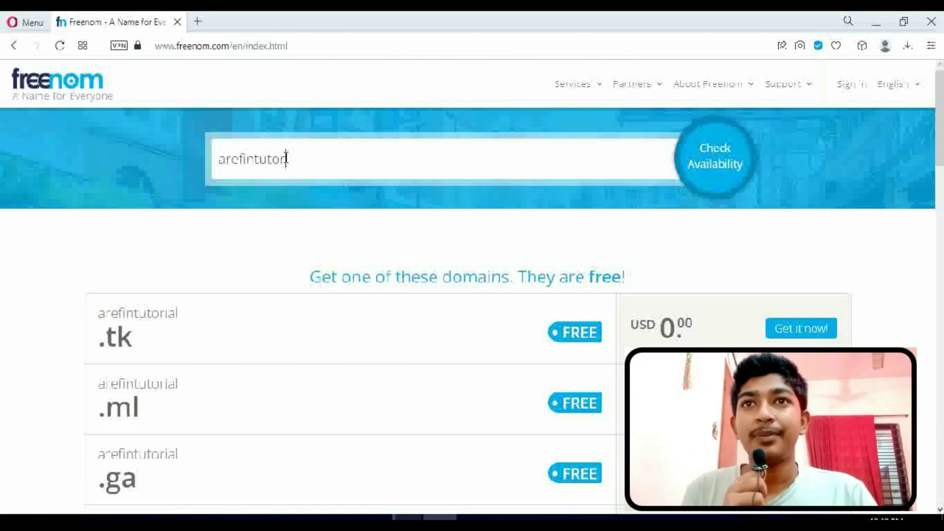
{"action": "key", "text": "Return"}
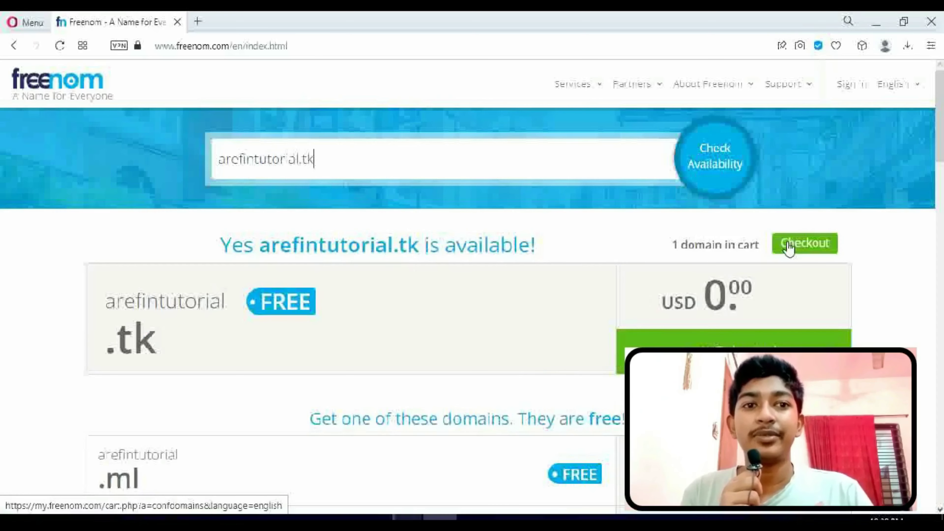
{"action": "scroll", "coordinate": [653, 314], "scroll_direction": "down", "scroll_amount": 2}
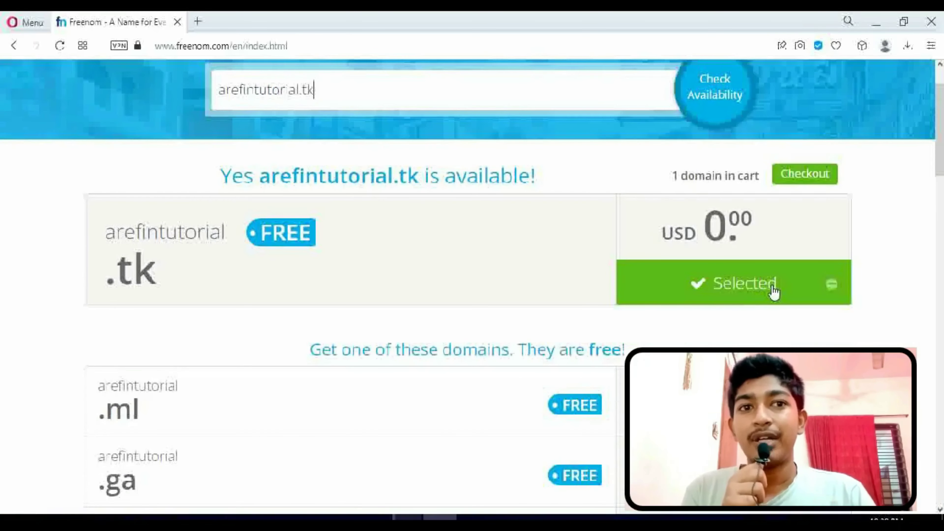
{"action": "scroll", "coordinate": [487, 227], "scroll_direction": "up", "scroll_amount": 2}
{"action": "scroll", "coordinate": [360, 277], "scroll_direction": "down", "scroll_amount": 2}
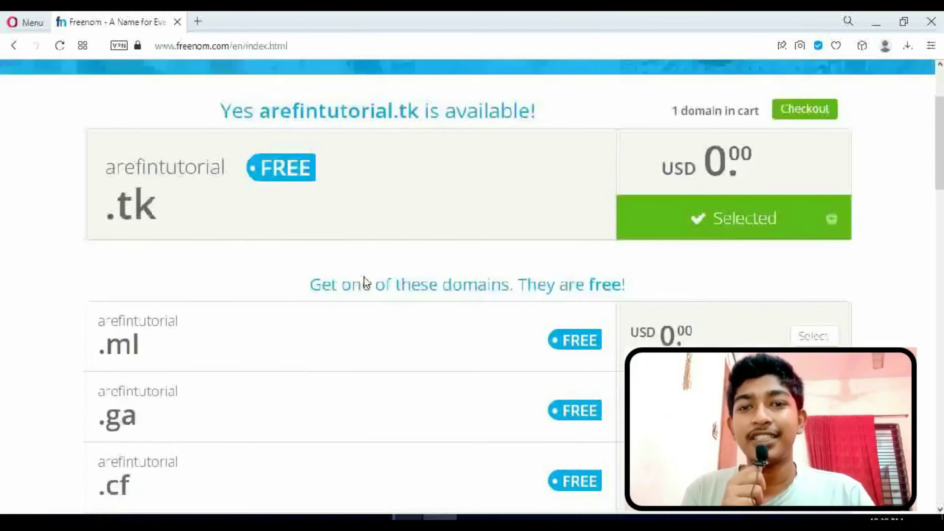
Change the searched domain to arefintutorial.ml and check its availability to add it to the cart
{"action": "scroll", "coordinate": [363, 282], "scroll_direction": "up", "scroll_amount": 2}
{"action": "double_click", "coordinate": [307, 162]}
{"action": "type", "text": "ml\\"}
{"action": "key", "text": "Return"}
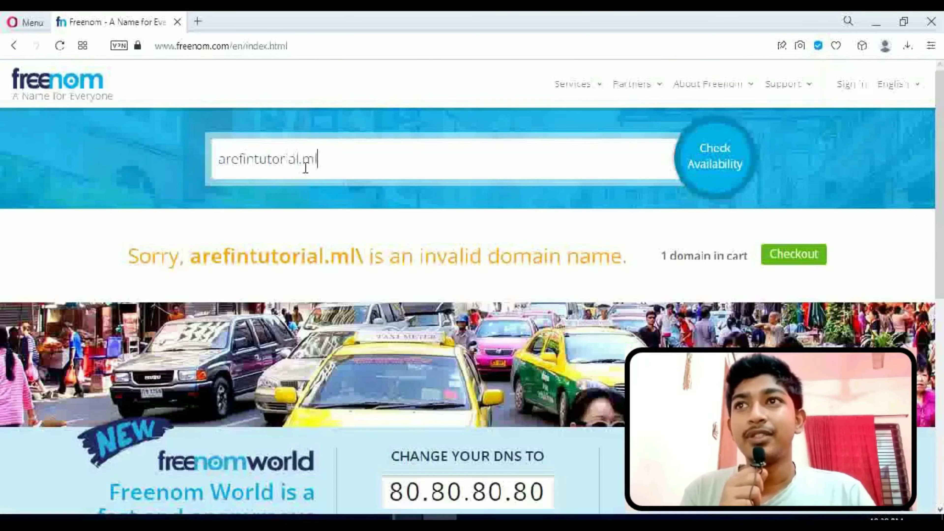
{"action": "key", "text": "Return"}
{"action": "scroll", "coordinate": [567, 340], "scroll_direction": "down", "scroll_amount": 1}
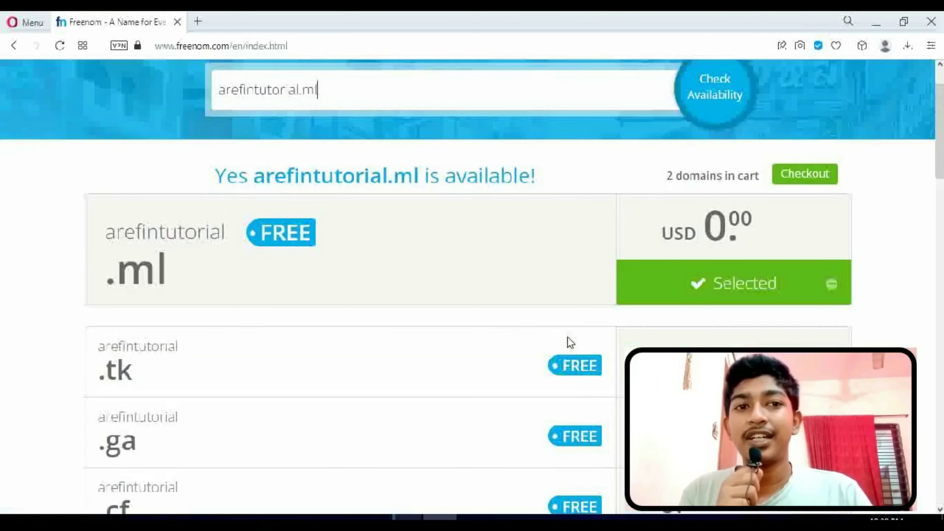
{"action": "scroll", "coordinate": [483, 331], "scroll_direction": "up", "scroll_amount": 1}
{"action": "scroll", "coordinate": [370, 320], "scroll_direction": "down", "scroll_amount": 3}
{"action": "scroll", "coordinate": [370, 315], "scroll_direction": "down", "scroll_amount": 2}
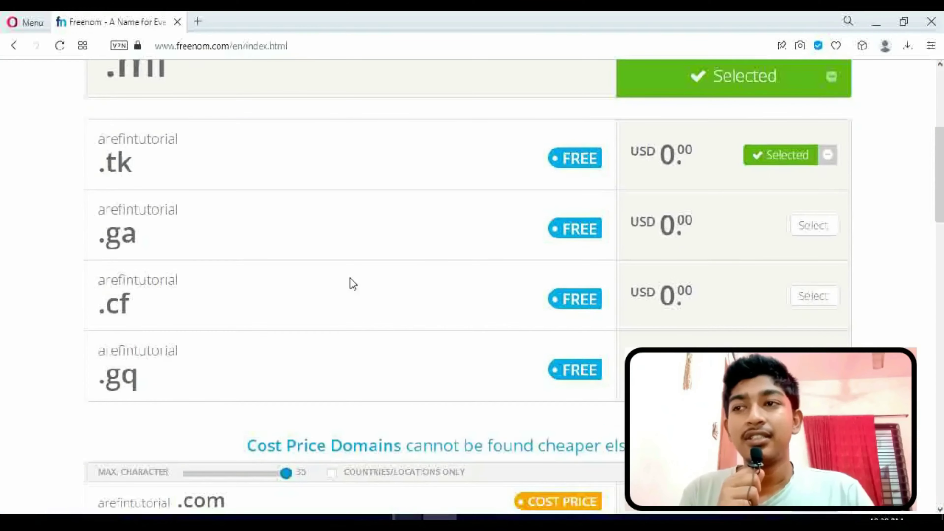
Change the searched domain's extension to .ga and check arefintutorial.ga to add it to the cart
{"action": "scroll", "coordinate": [429, 282], "scroll_direction": "up", "scroll_amount": 7}
{"action": "key", "text": "BackSpace"}
{"action": "key", "text": "BackSpace"}
{"action": "type", "text": "ga"}
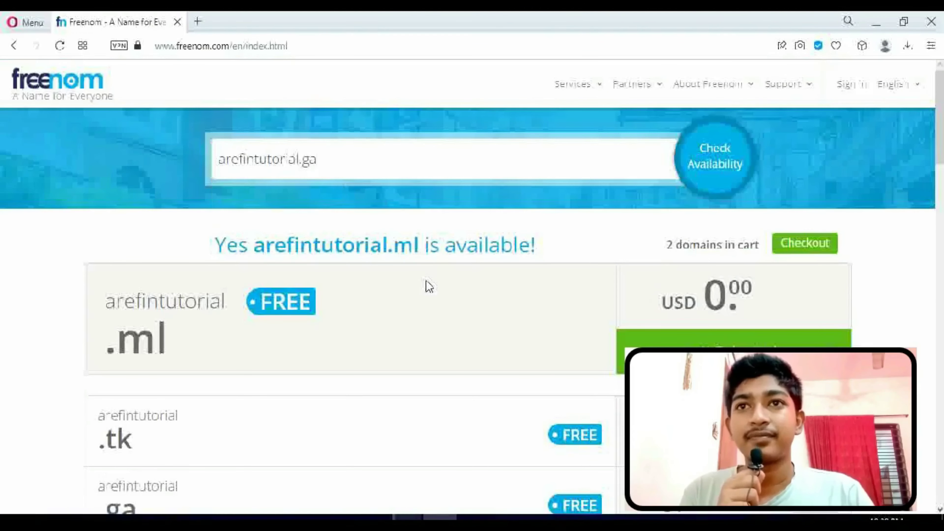
{"action": "key", "text": "Return"}
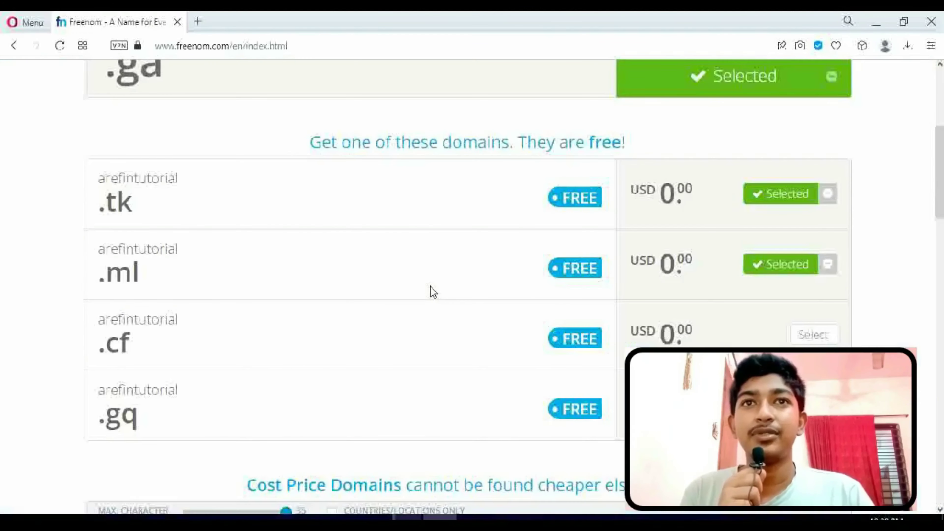
Change the searched domain's extension to .cf and check arefintutorial.cf to add it to the cart
{"action": "scroll", "coordinate": [433, 293], "scroll_direction": "up", "scroll_amount": 4}
{"action": "key", "text": "BackSpace"}
{"action": "key", "text": "BackSpace"}
{"action": "type", "text": "cf"}
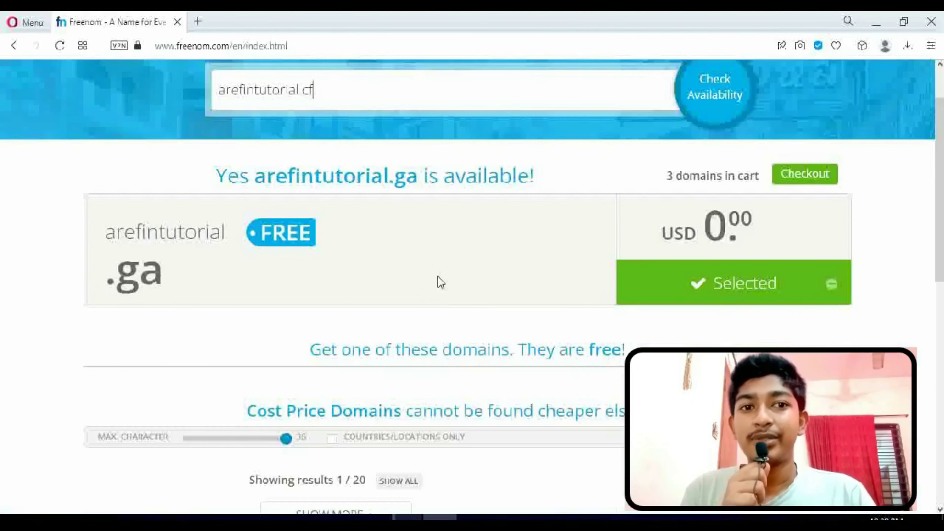
{"action": "key", "text": "Return"}
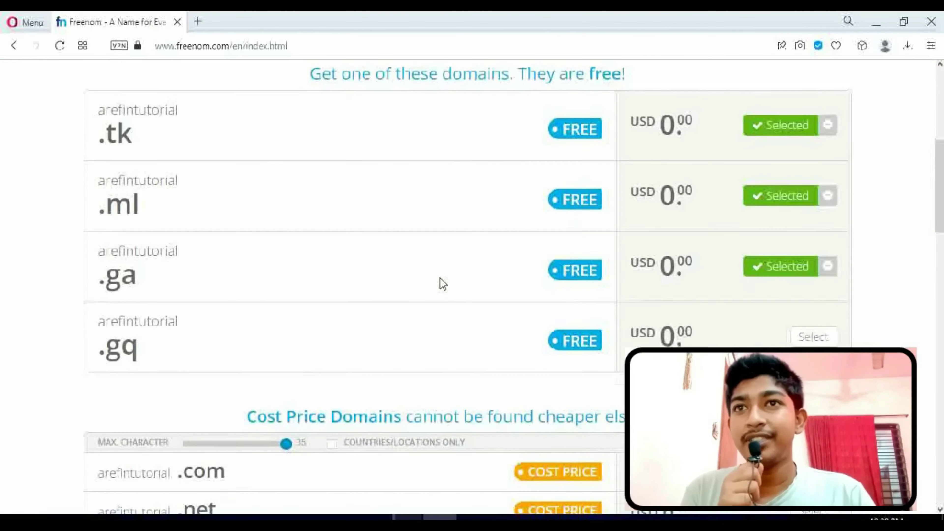
Change the searched domain's extension to .gq and check arefintutorial.gq to add it to the cart
{"action": "scroll", "coordinate": [440, 284], "scroll_direction": "up", "scroll_amount": 4}
{"action": "key", "text": "BackSpace"}
{"action": "type", "text": "gq"}
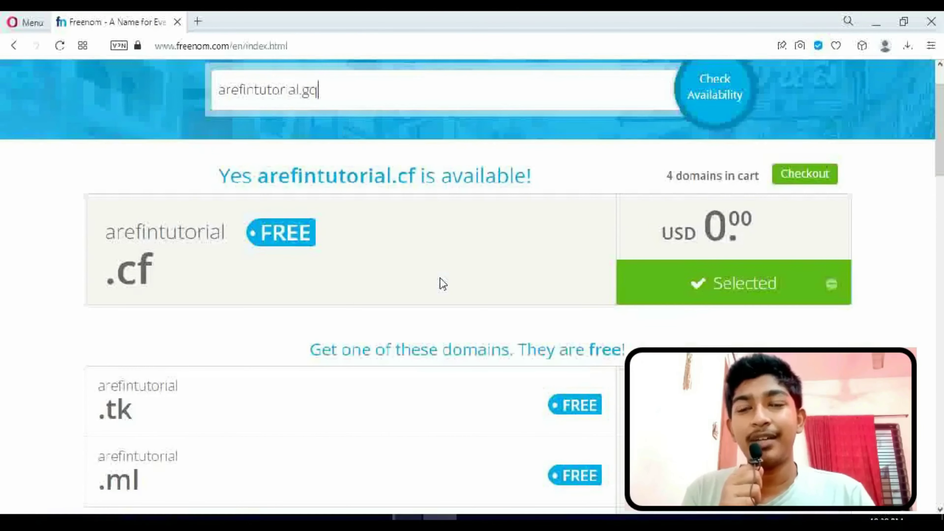
{"action": "key", "text": "Return"}
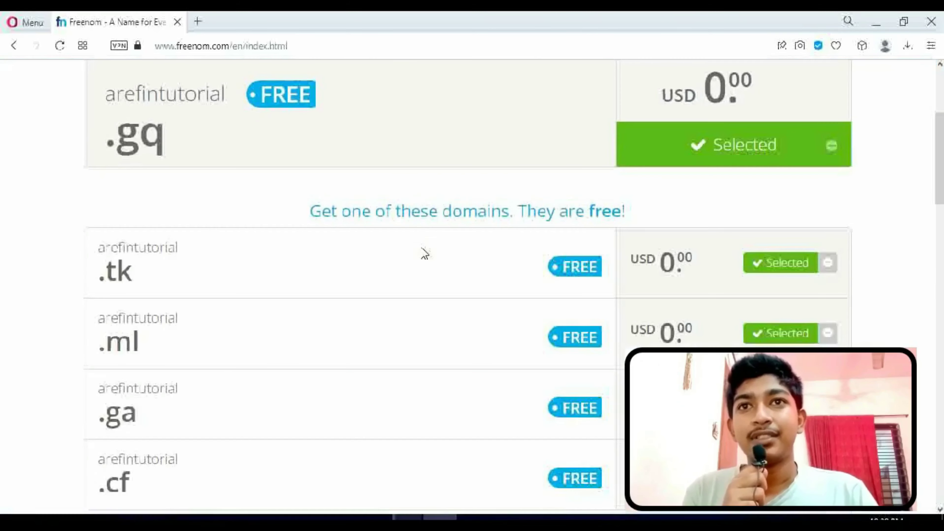
{"action": "scroll", "coordinate": [423, 245], "scroll_direction": "up", "scroll_amount": 5}
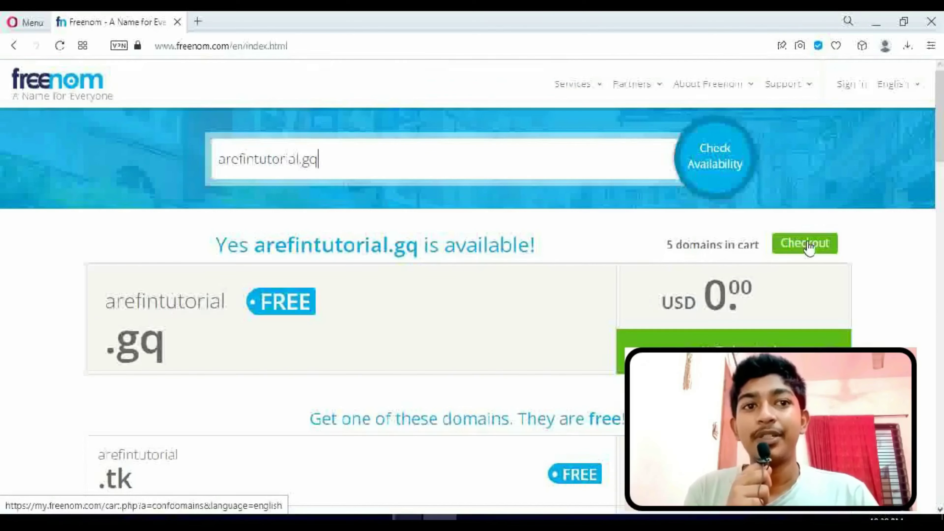
Proceed to checkout and set the registration period of arefintutorial.tk to 12 Months @ FREE
{"action": "left_click", "coordinate": [809, 246]}
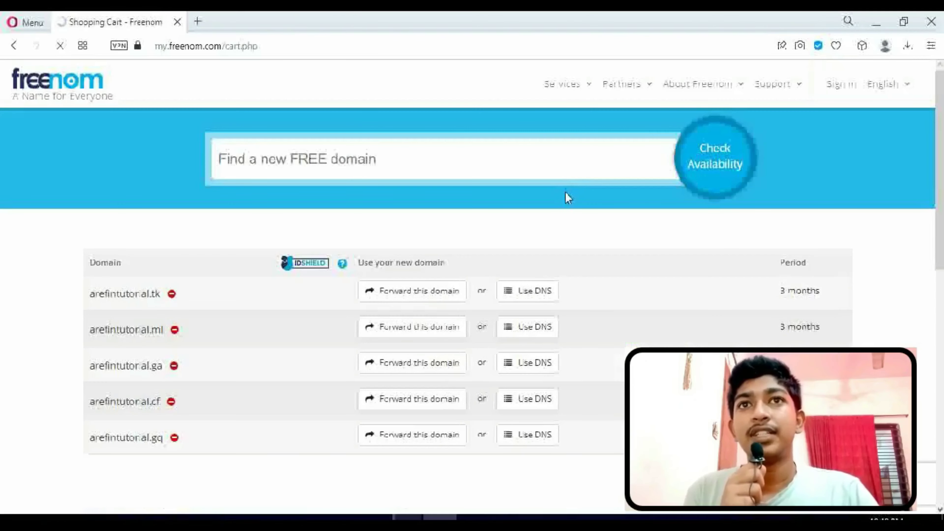
{"action": "scroll", "coordinate": [570, 205], "scroll_direction": "down", "scroll_amount": 2}
{"action": "scroll", "coordinate": [576, 208], "scroll_direction": "down", "scroll_amount": 2}
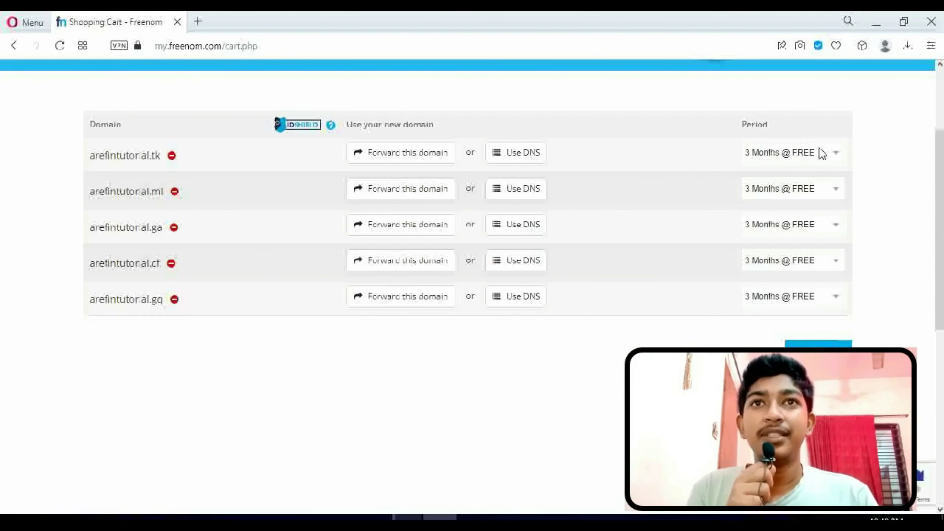
{"action": "left_click", "coordinate": [823, 157]}
{"action": "scroll", "coordinate": [782, 309], "scroll_direction": "down", "scroll_amount": 1}
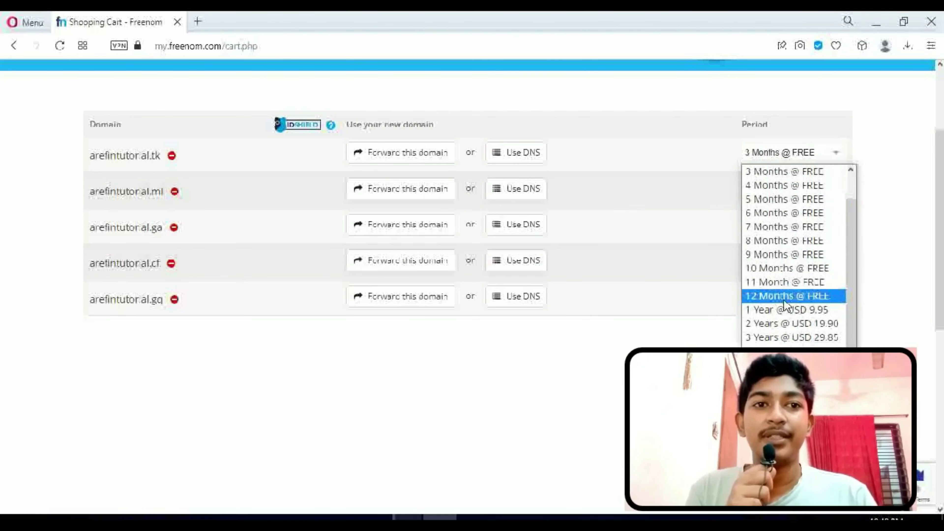
{"action": "left_click", "coordinate": [784, 296]}
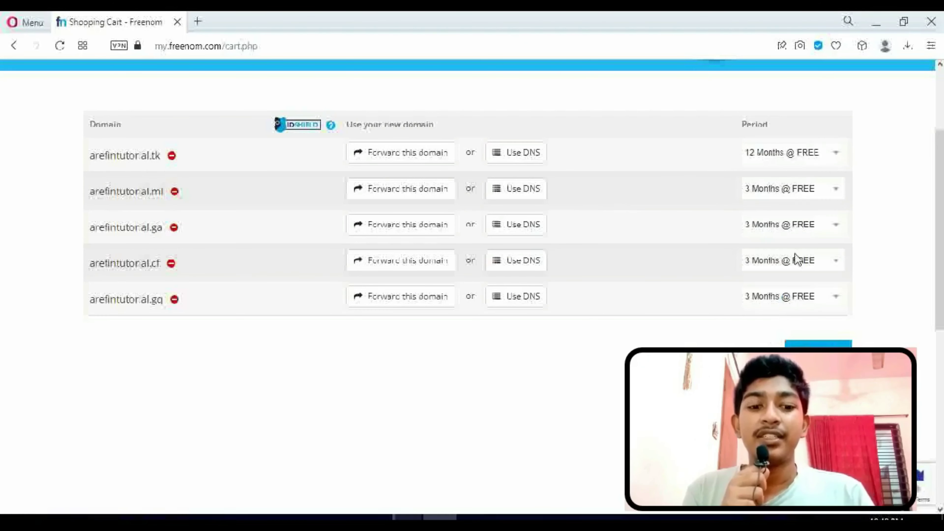
Set the period of the .ml, .ga, .cf and .gq domains to 12 Months @ FREE and continue to the order review
{"action": "left_click", "coordinate": [803, 188]}
{"action": "left_click", "coordinate": [785, 356]}
{"action": "left_click", "coordinate": [795, 224]}
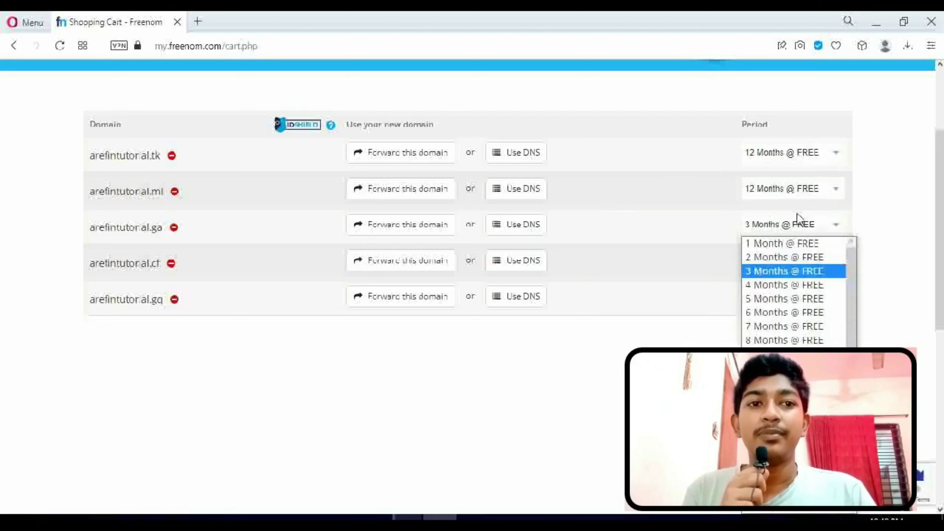
{"action": "left_click", "coordinate": [784, 396]}
{"action": "left_click", "coordinate": [793, 264]}
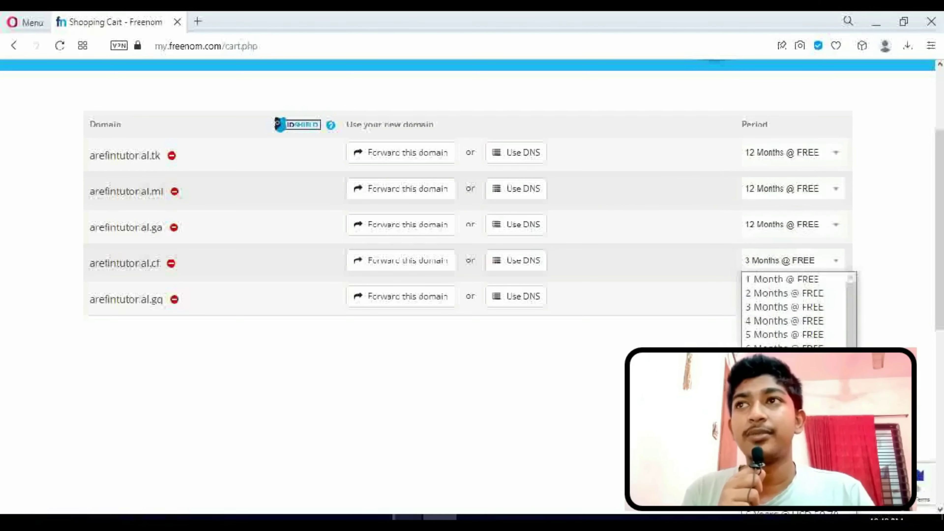
{"action": "left_click", "coordinate": [785, 428]}
{"action": "left_click", "coordinate": [814, 297]}
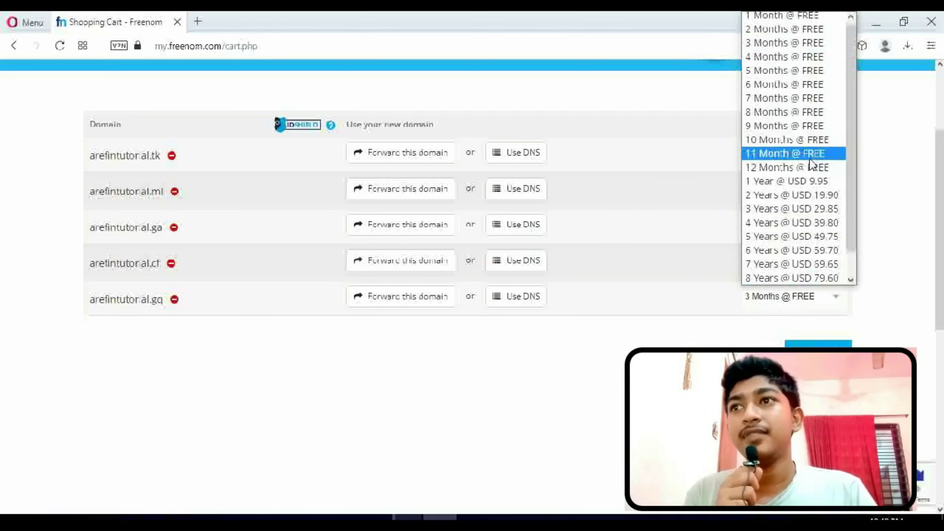
{"action": "left_click", "coordinate": [794, 170]}
{"action": "scroll", "coordinate": [762, 231], "scroll_direction": "down", "scroll_amount": 4}
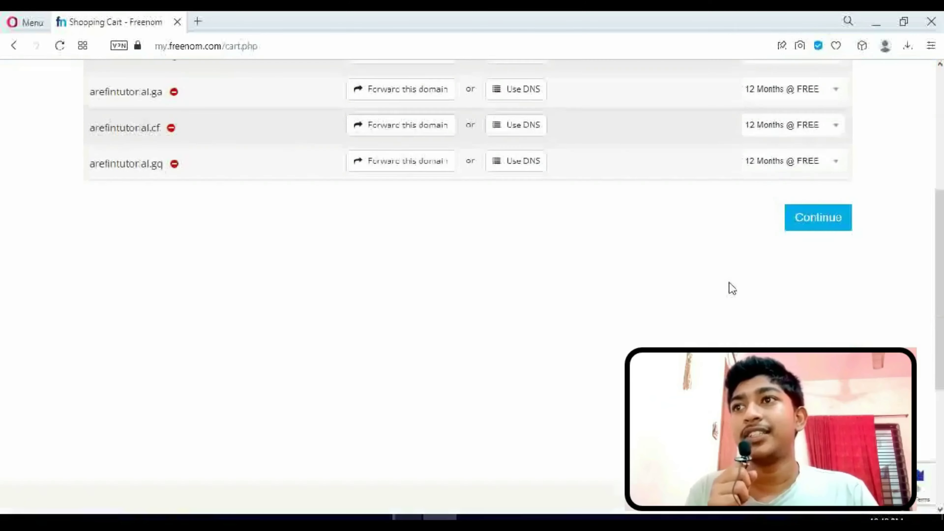
{"action": "left_click", "coordinate": [819, 219]}
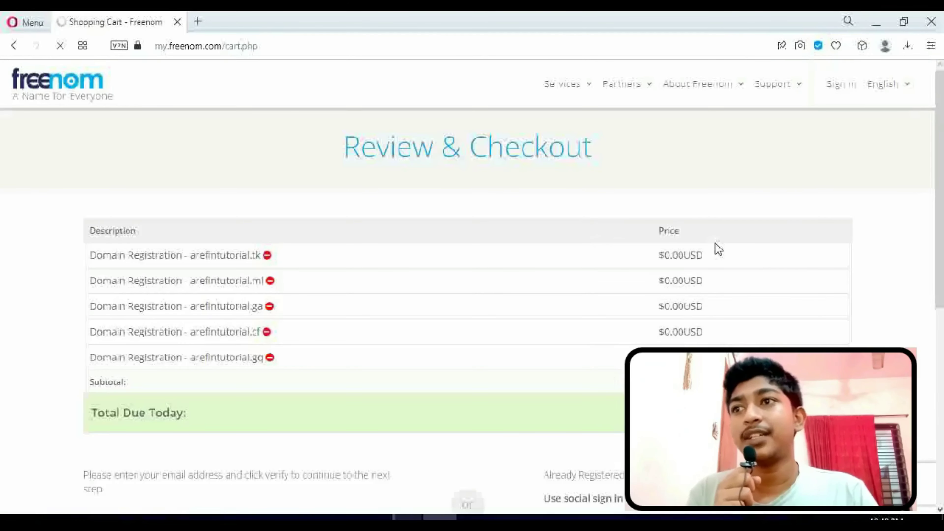
Sign in with a Google account from the Review & Checkout page
{"action": "scroll", "coordinate": [719, 249], "scroll_direction": "down", "scroll_amount": 2}
{"action": "scroll", "coordinate": [718, 250], "scroll_direction": "down", "scroll_amount": 2}
{"action": "scroll", "coordinate": [717, 249], "scroll_direction": "down", "scroll_amount": 2}
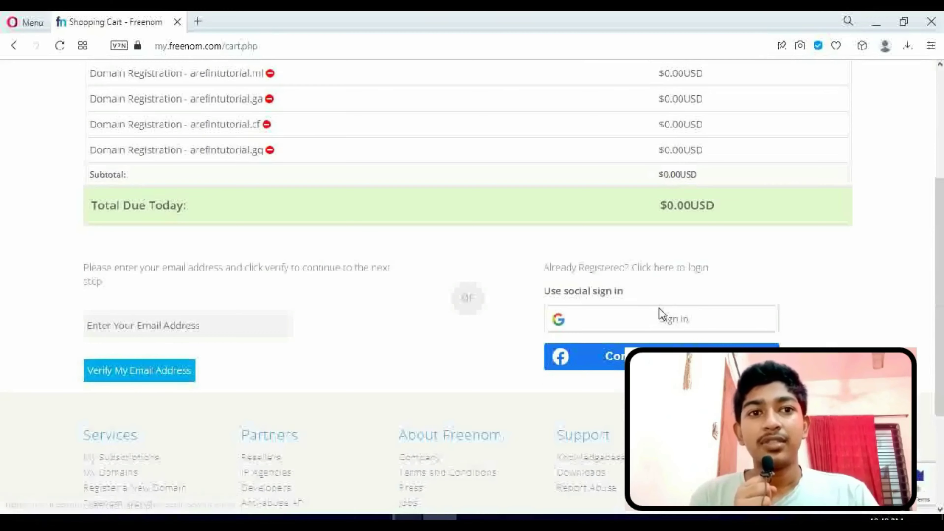
{"action": "left_click", "coordinate": [694, 321]}
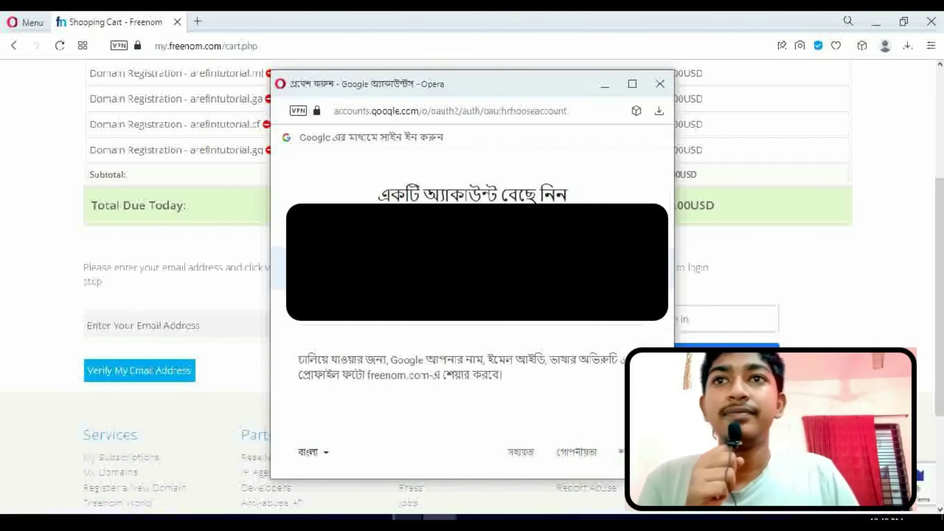
{"action": "left_click", "coordinate": [472, 268]}
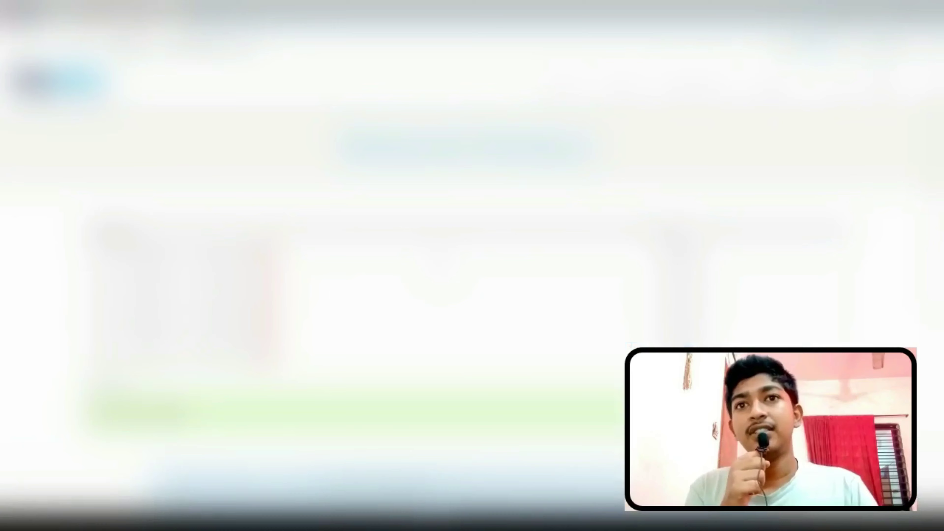
Read the notice below the order total on the checkout page
{"action": "scroll", "coordinate": [472, 261], "scroll_direction": "down", "scroll_amount": 5}
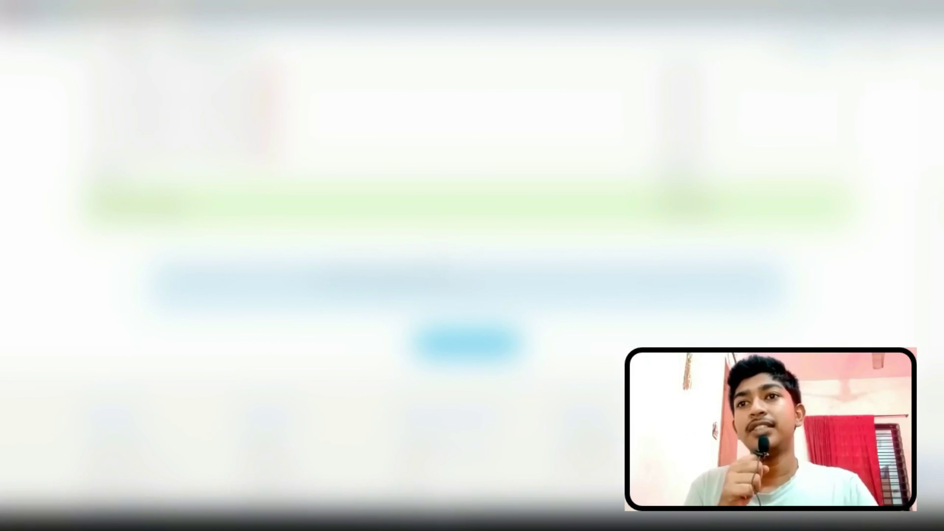
{"action": "left_click_drag", "start_coordinate": [170, 280], "coordinate": [727, 279]}
{"action": "left_click", "coordinate": [727, 283]}
{"action": "scroll", "coordinate": [472, 283], "scroll_direction": "up", "scroll_amount": 1}
{"action": "scroll", "coordinate": [472, 260], "scroll_direction": "up", "scroll_amount": 3}
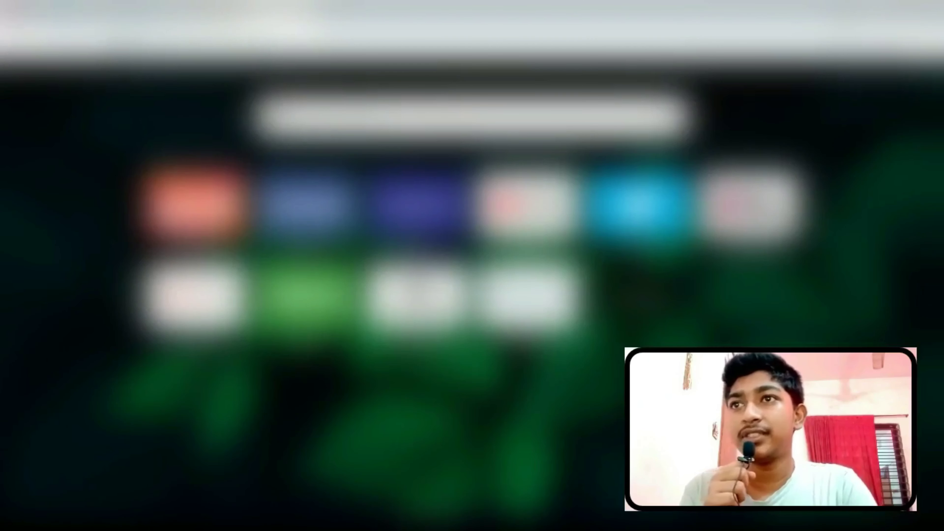
Open Gmail in the new browser tab for the Freenom verification e-mail and start Google sign-in on Freenom's login page
{"action": "type", "text": "g"}
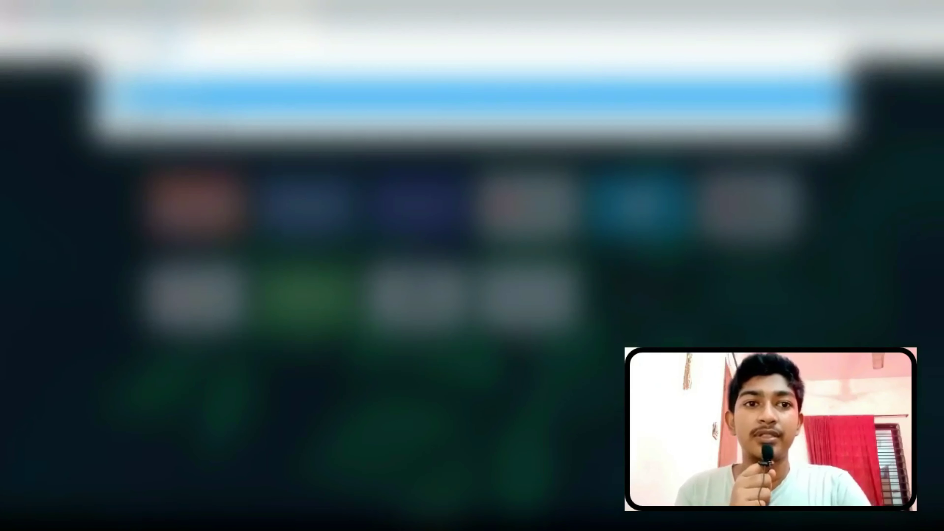
{"action": "key", "text": "Return"}
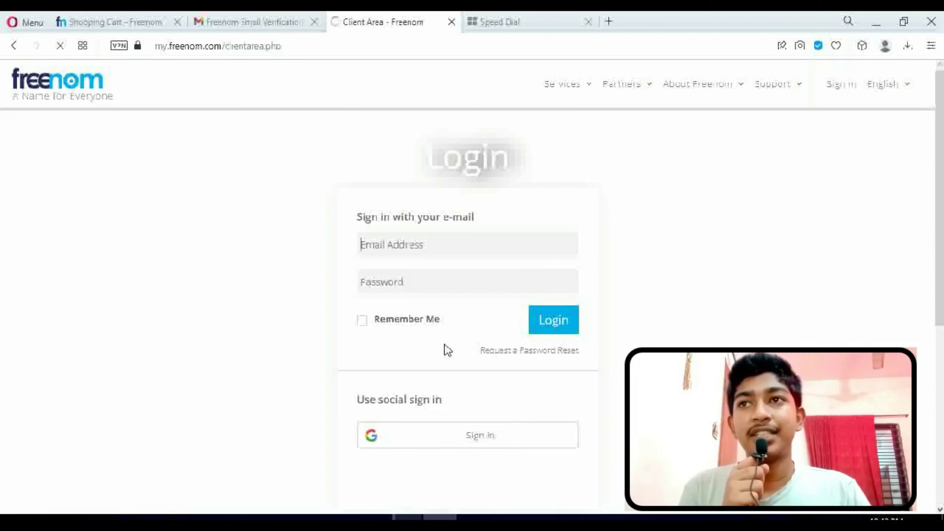
{"action": "left_click", "coordinate": [430, 435]}
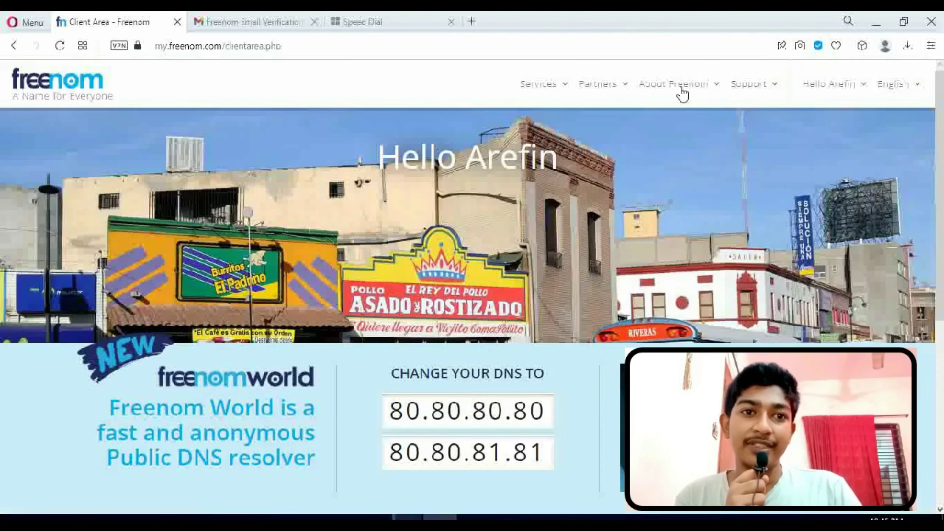
Request the My Domains page and sign in to the client area again with the Google account
{"action": "mouse_move", "coordinate": [549, 83]}
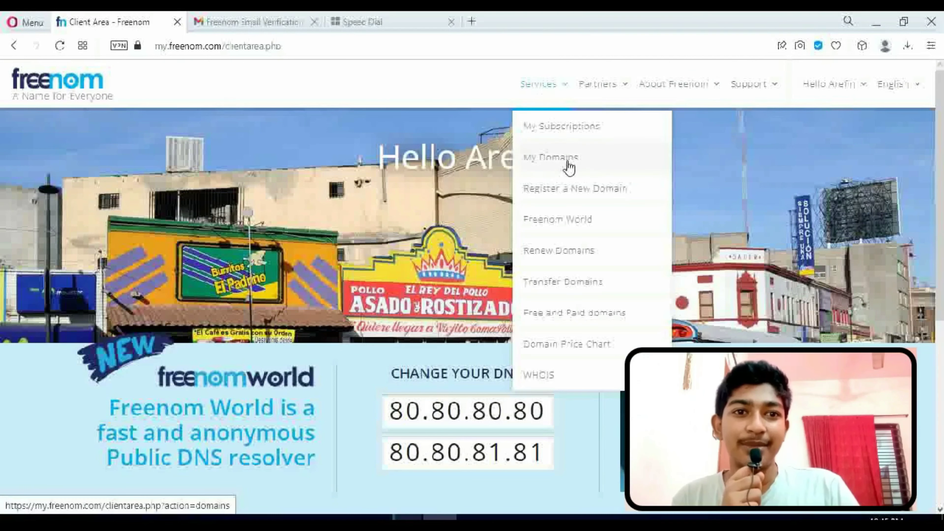
{"action": "left_click", "coordinate": [569, 164]}
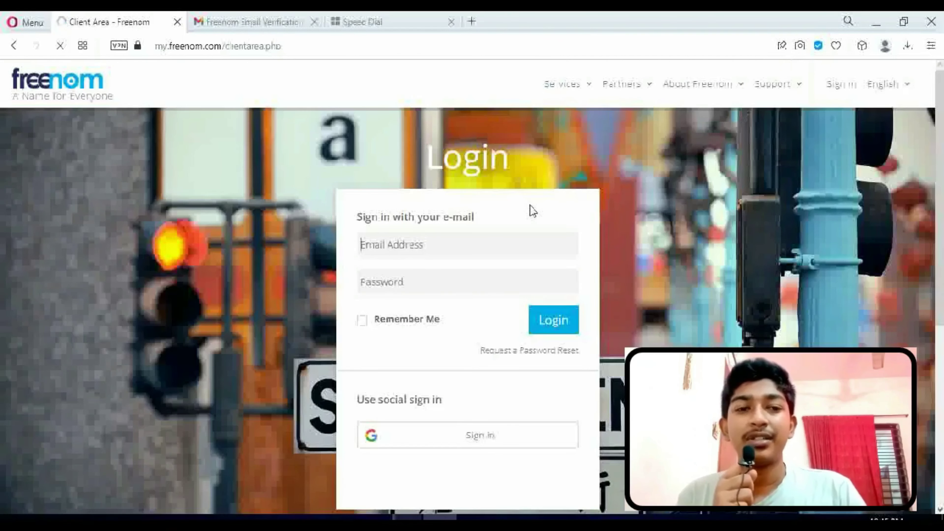
{"action": "left_click", "coordinate": [461, 434]}
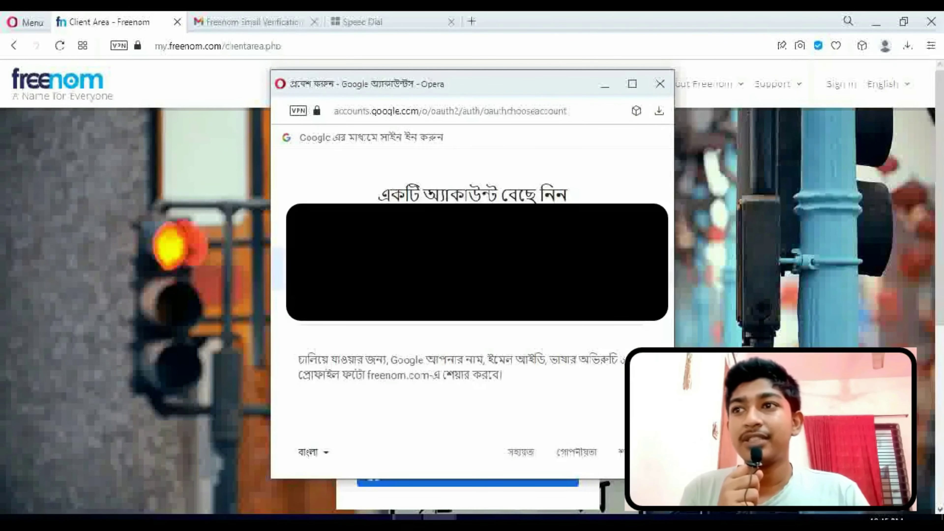
{"action": "left_click", "coordinate": [445, 256]}
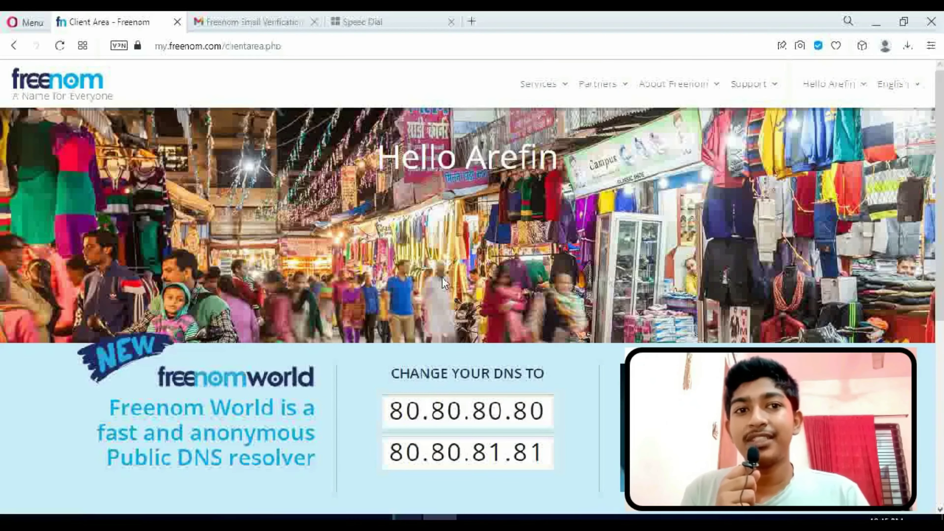
Open My Domains and examine the registration dates, expiry dates and status of the five arefintutorial domains
{"action": "scroll", "coordinate": [444, 284], "scroll_direction": "down", "scroll_amount": 5}
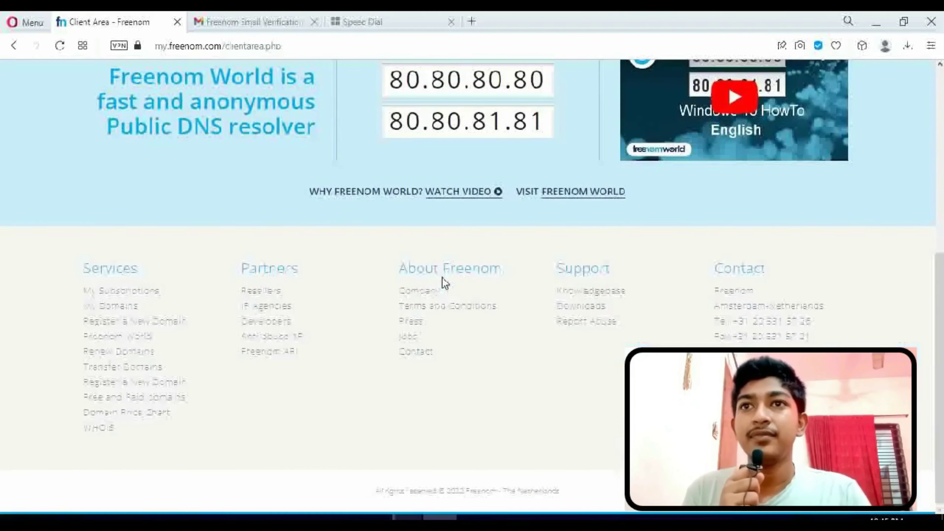
{"action": "left_click", "coordinate": [112, 307]}
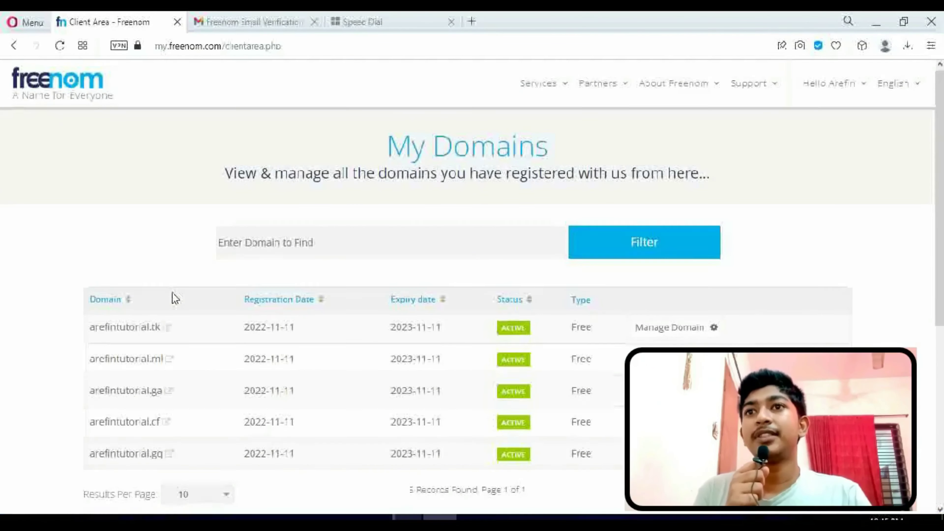
{"action": "scroll", "coordinate": [174, 298], "scroll_direction": "down", "scroll_amount": 3}
{"action": "left_click_drag", "start_coordinate": [90, 191], "coordinate": [852, 331]}
{"action": "left_click", "coordinate": [855, 354]}
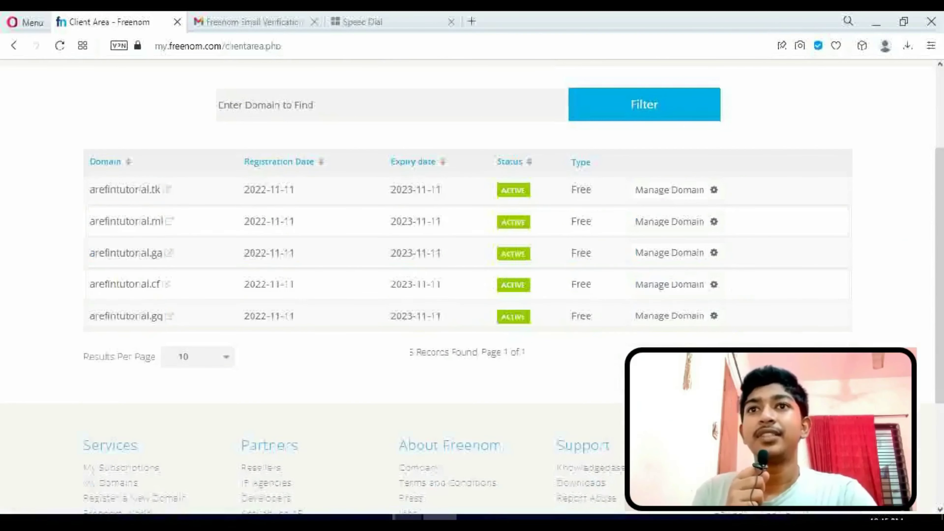